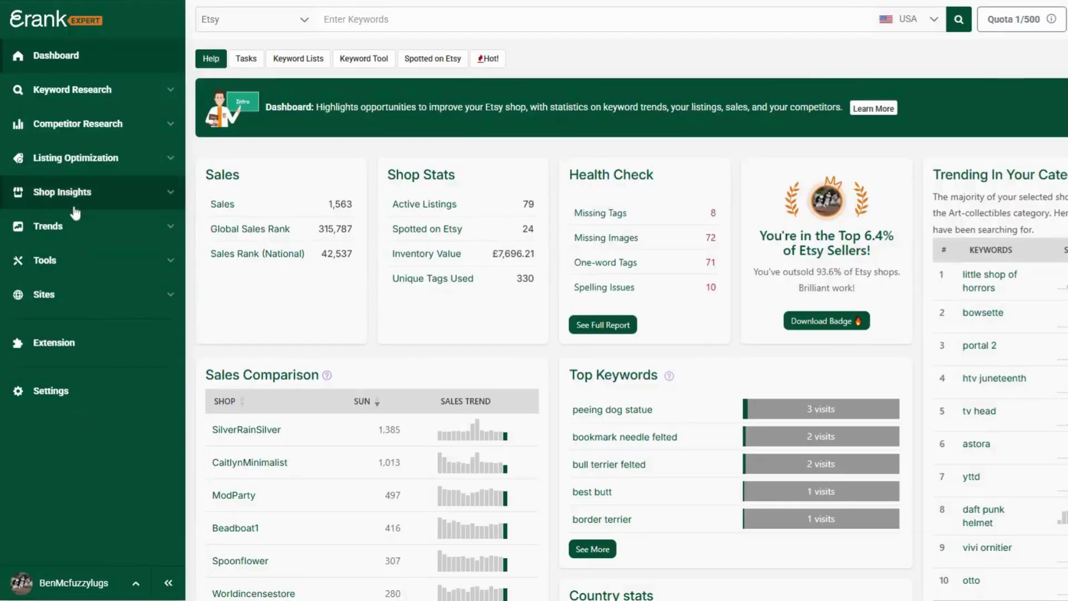
Open the Tag Report and drag Search Trend to the top of the Columns list, right after Tag
left_click(75, 199)
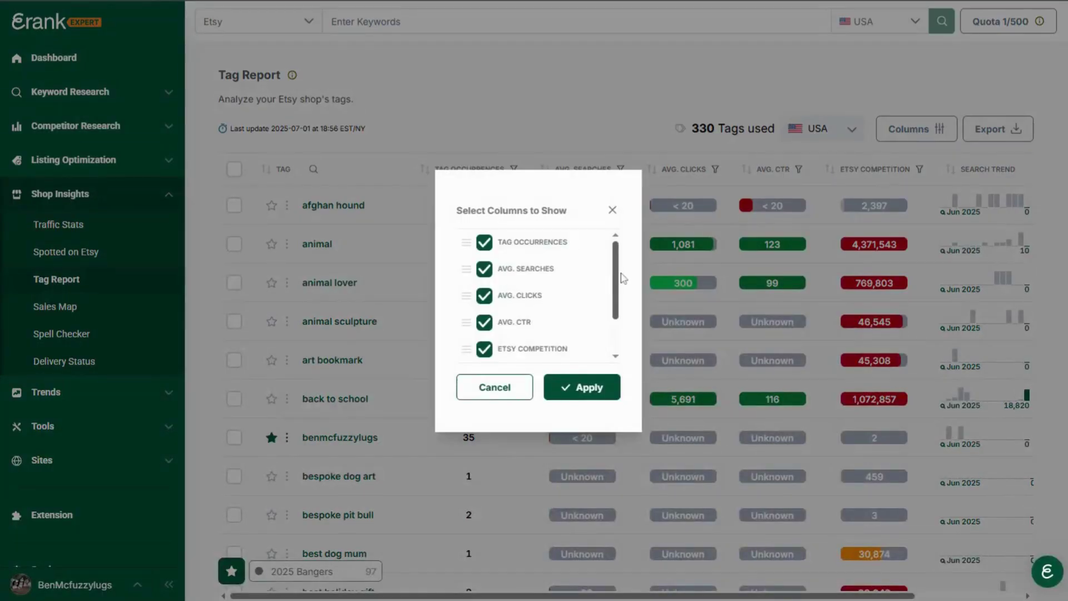
left_click_drag(619, 279, 620, 339)
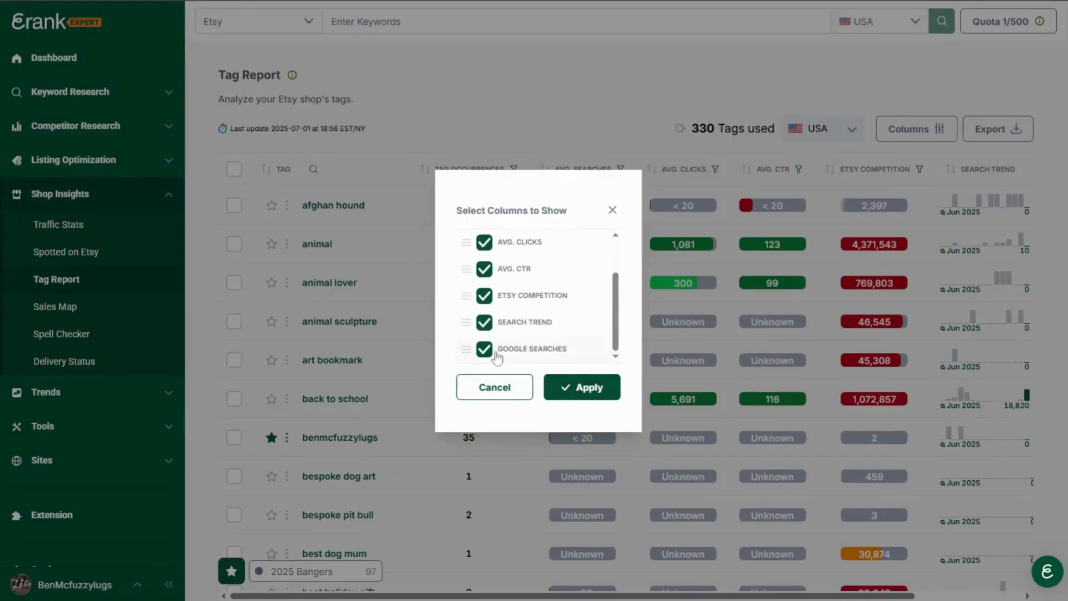
scroll(556, 343, "up", 1)
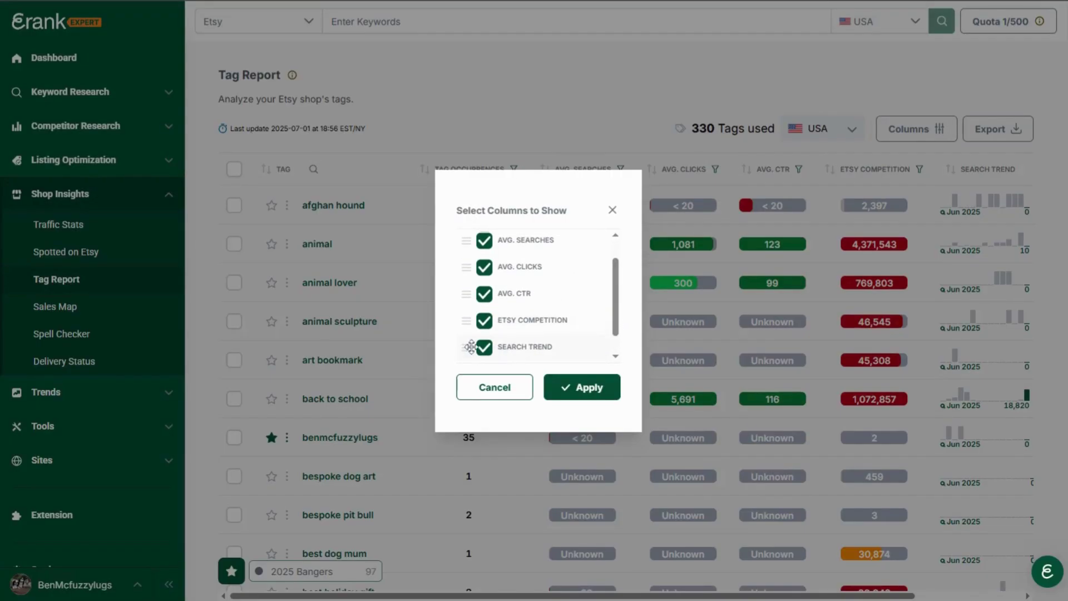
left_click_drag(469, 346, 527, 439)
Filter Etsy Competition to greater than 1,000 and less than 2, and apply it
left_click(582, 387)
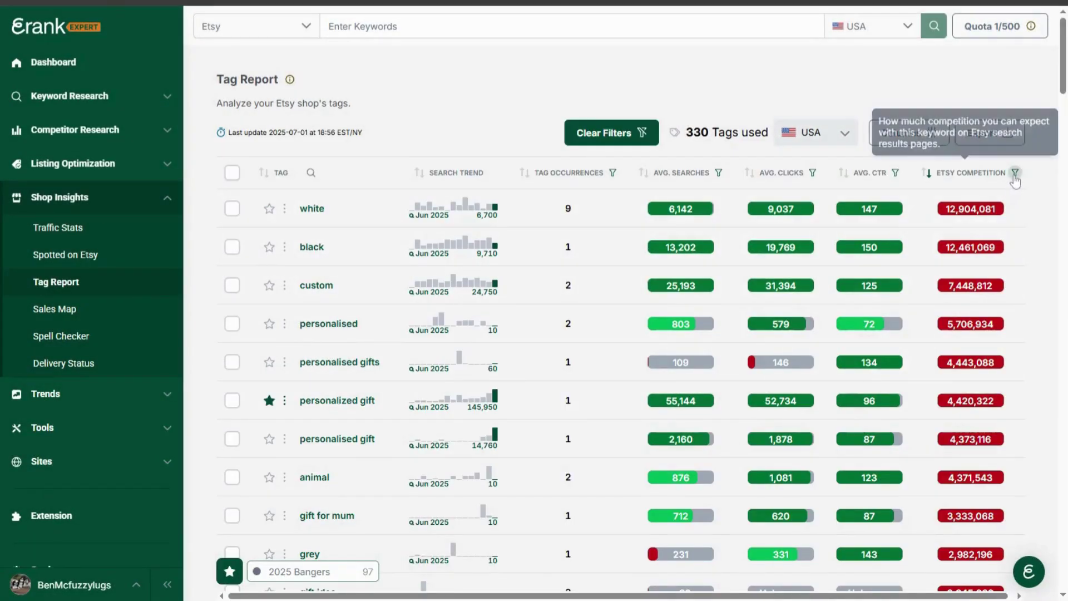
left_click(1014, 171)
left_click(923, 149)
left_click(916, 117)
left_click(874, 147)
left_click(913, 147)
type("1,000")
left_click(922, 184)
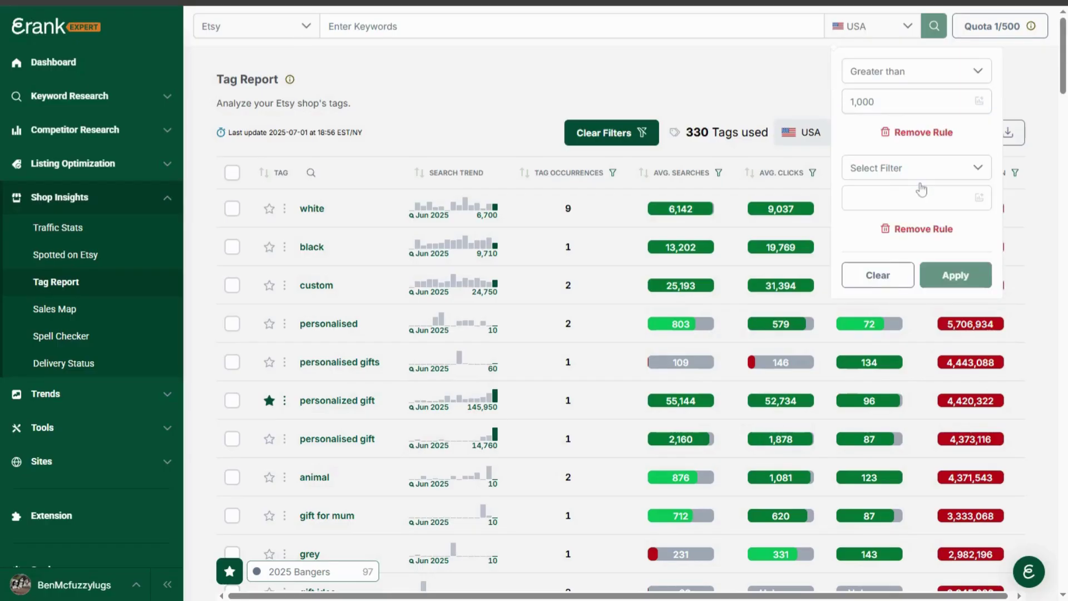
left_click(935, 178)
left_click(873, 224)
left_click(913, 198)
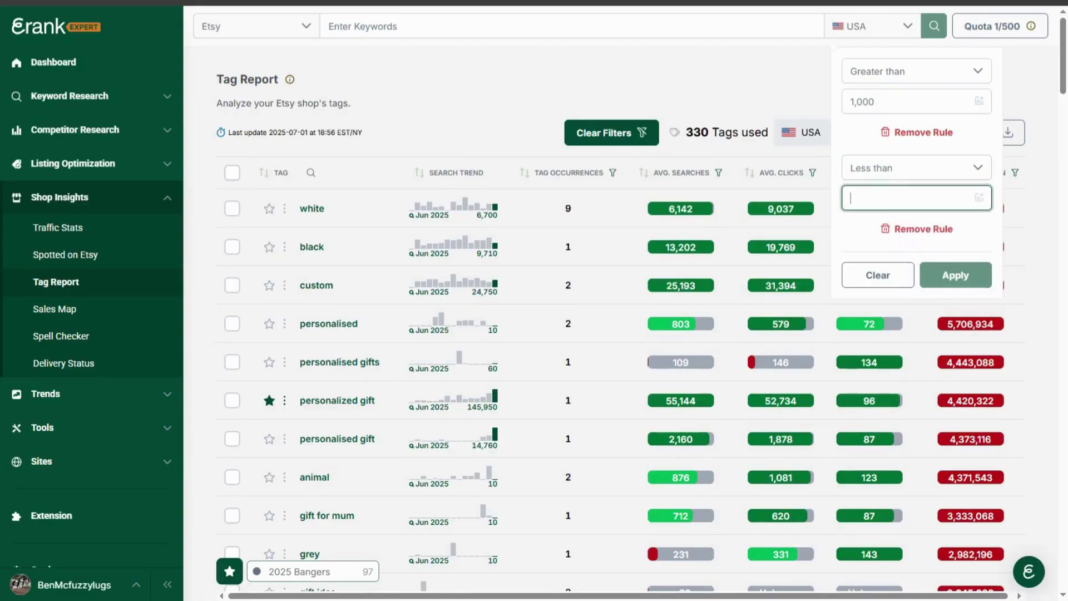
type("20,000")
left_click(956, 275)
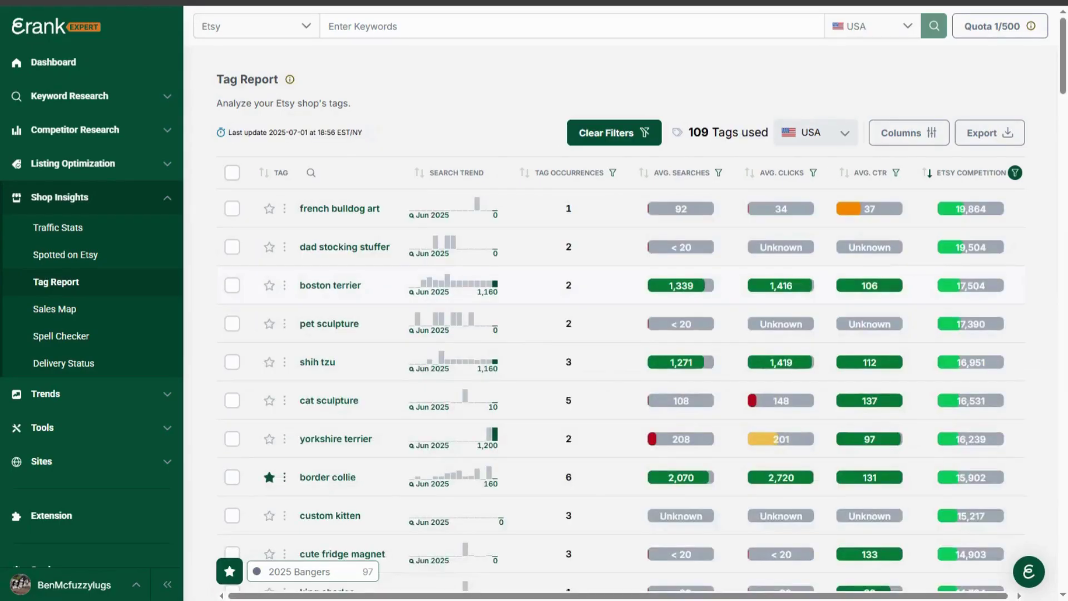
Filter Avg. Searches to greater than 100 and apply it
left_click(719, 172)
left_click(718, 210)
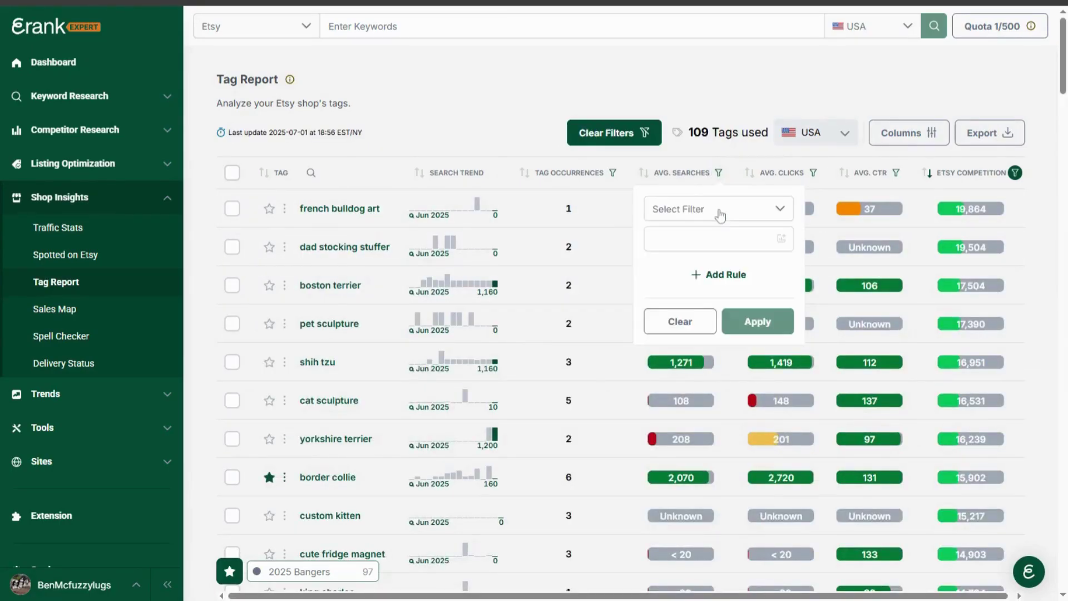
left_click(718, 214)
left_click(713, 240)
left_click(715, 239)
type("100")
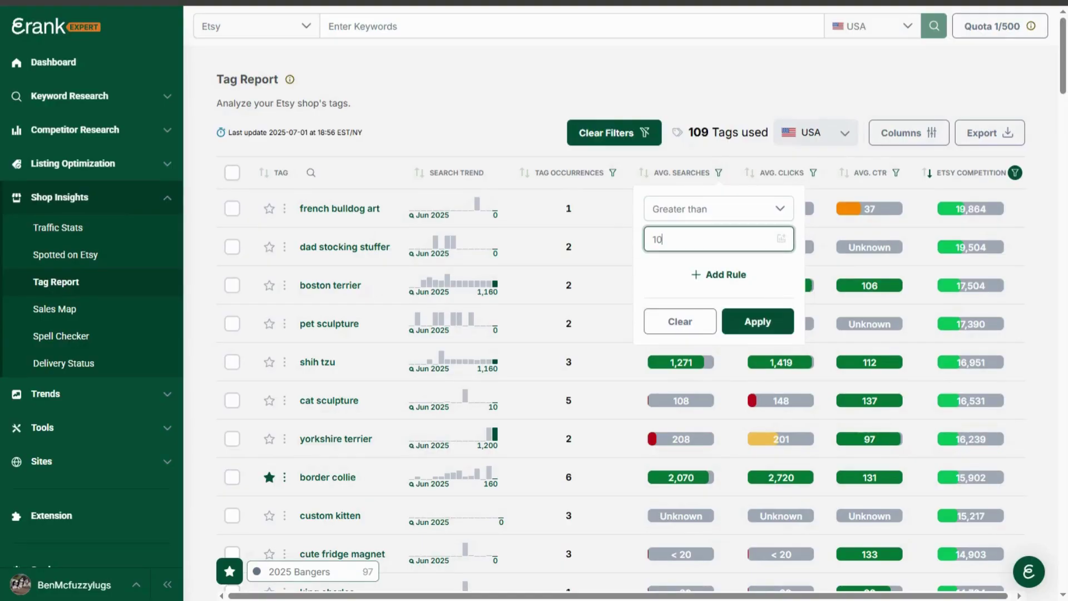
left_click(775, 336)
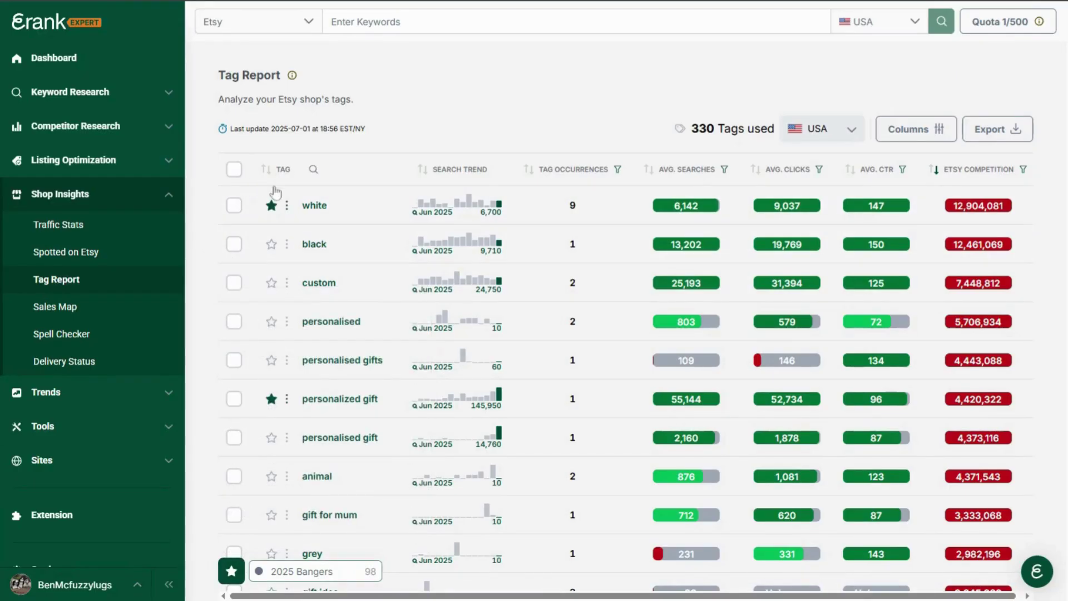
Check the keyword lists of the starred 'white' tag, confirming it is in 2025 Bangers
left_click(287, 205)
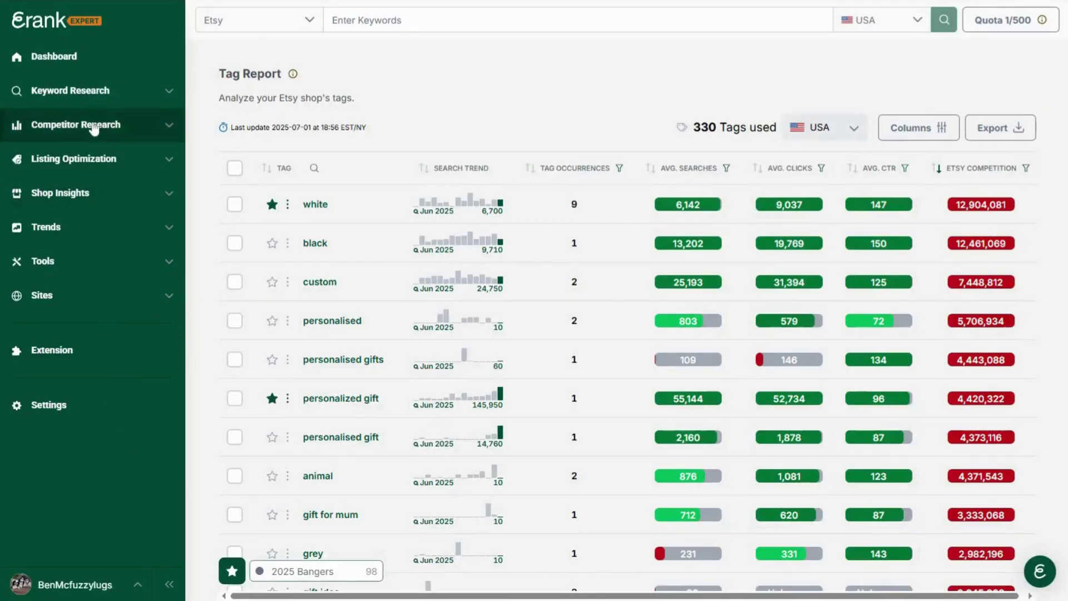
Open Shop Info under Competitor Research and load a tracked competitor shop
left_click(94, 129)
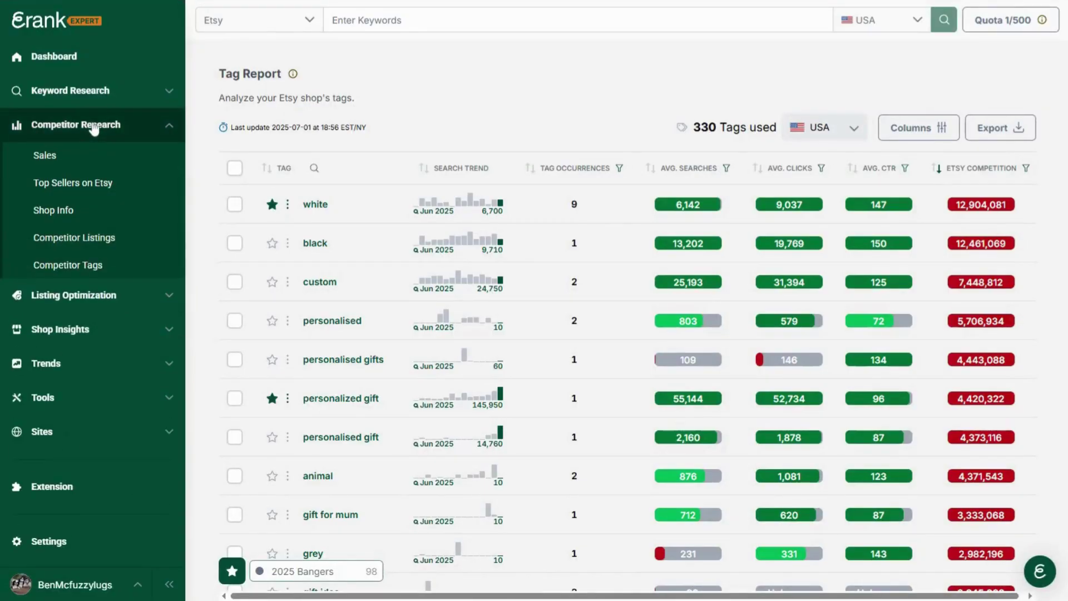
left_click(63, 216)
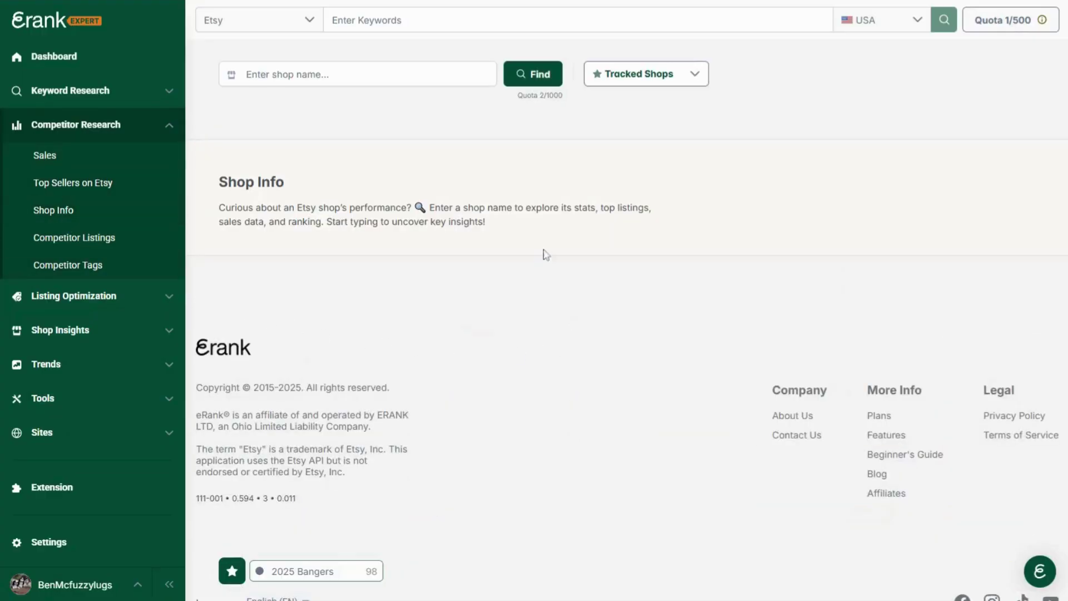
left_click(639, 77)
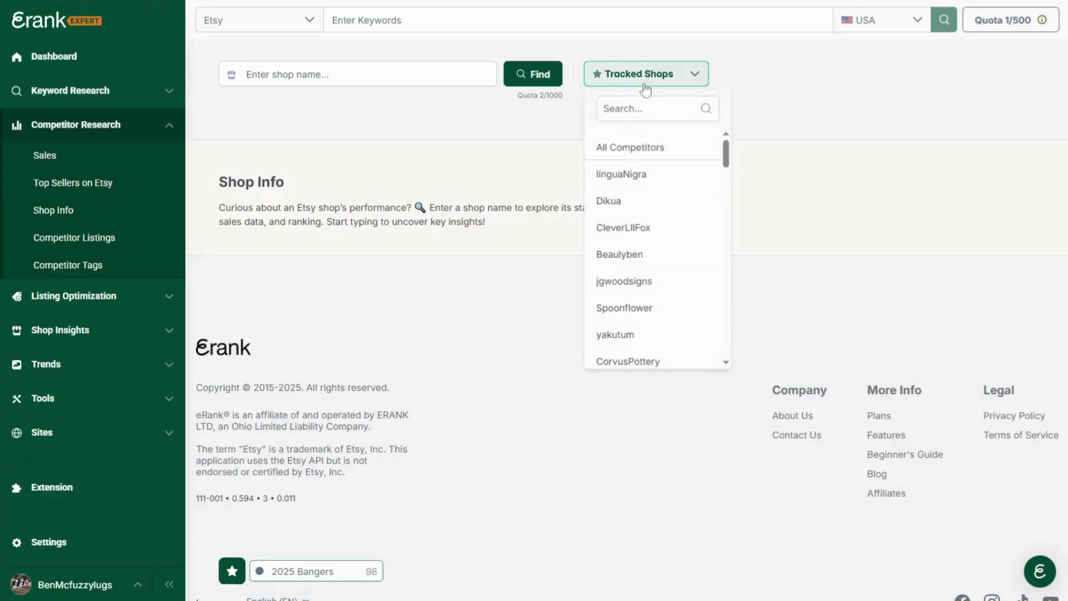
left_click(638, 259)
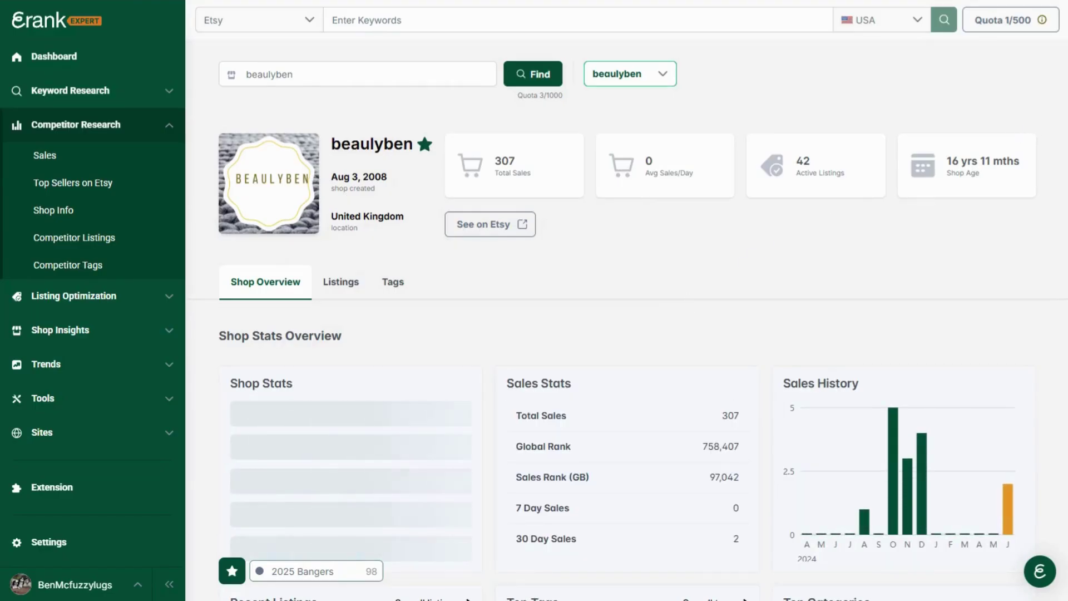
Scroll through the shop's stats, sales history, recent listings and top tags
scroll(630, 320, "down", 3)
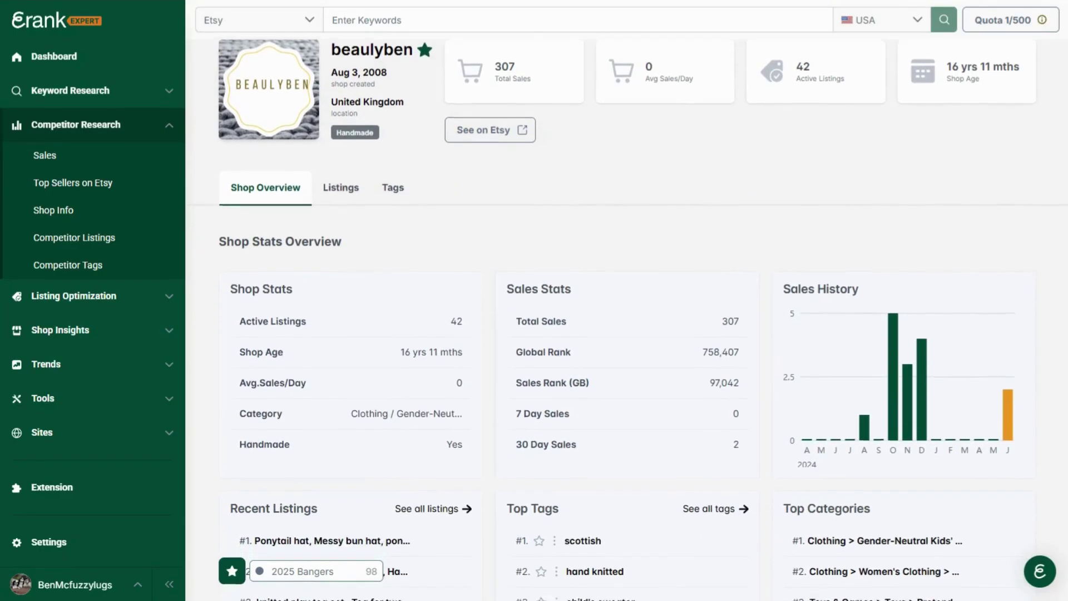
scroll(630, 320, "down", 2)
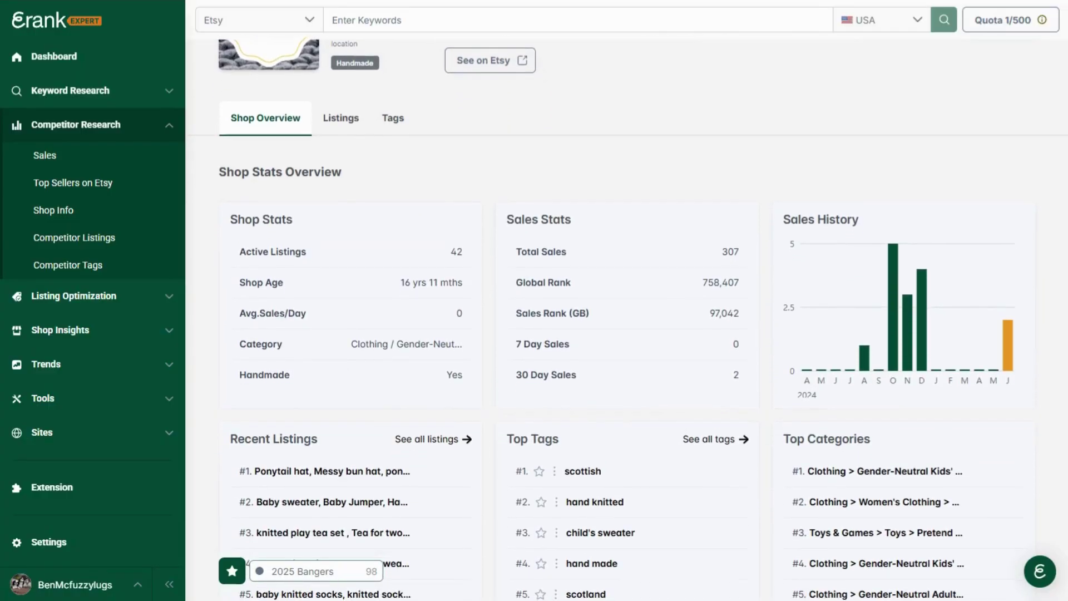
scroll(630, 320, "down", 3)
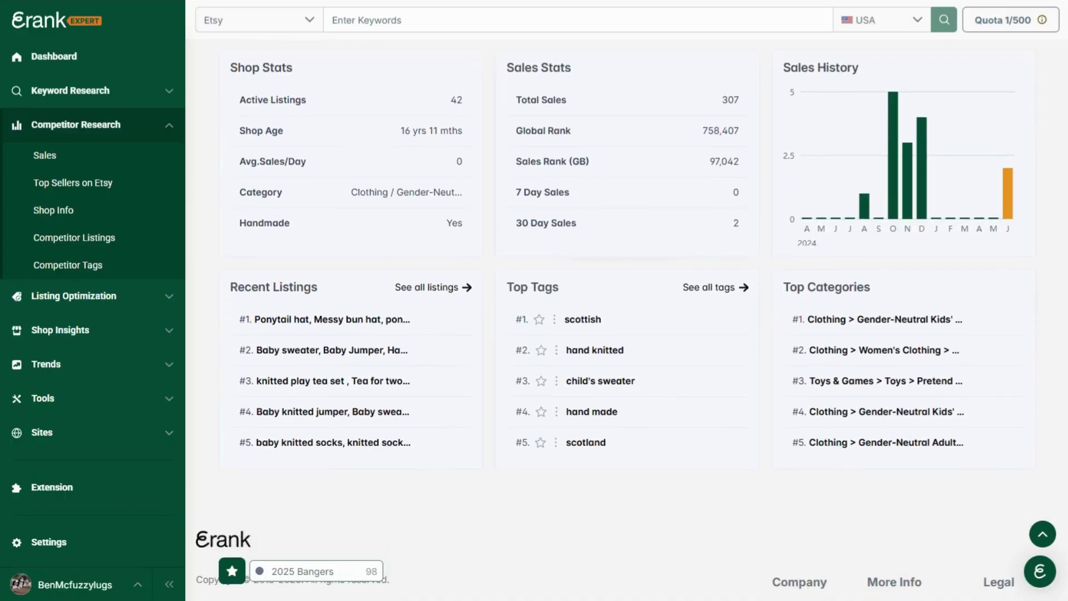
scroll(630, 321, "up", 2)
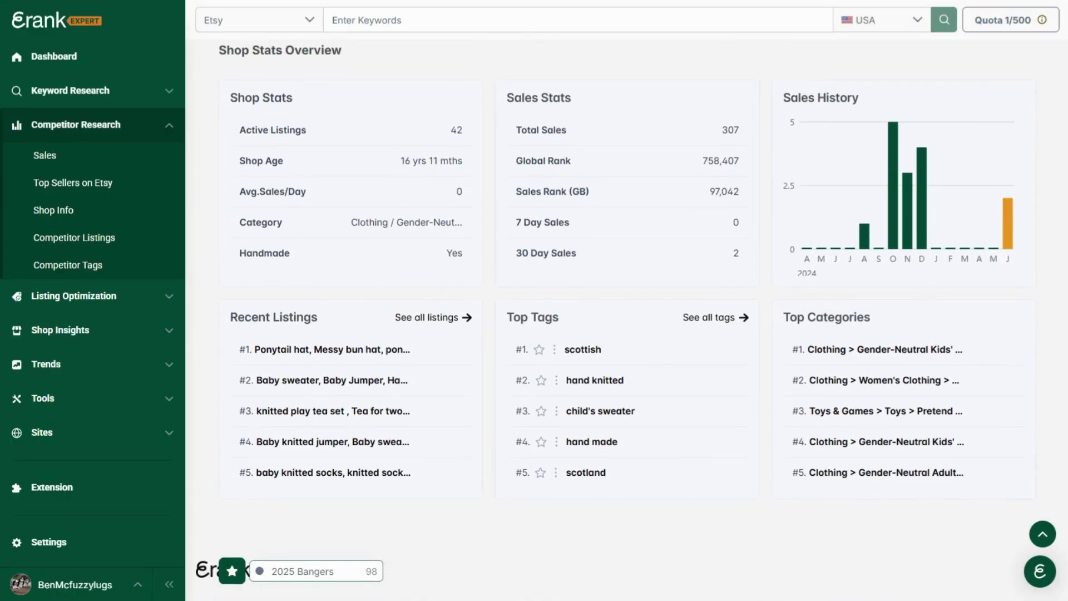
scroll(630, 320, "up", 1)
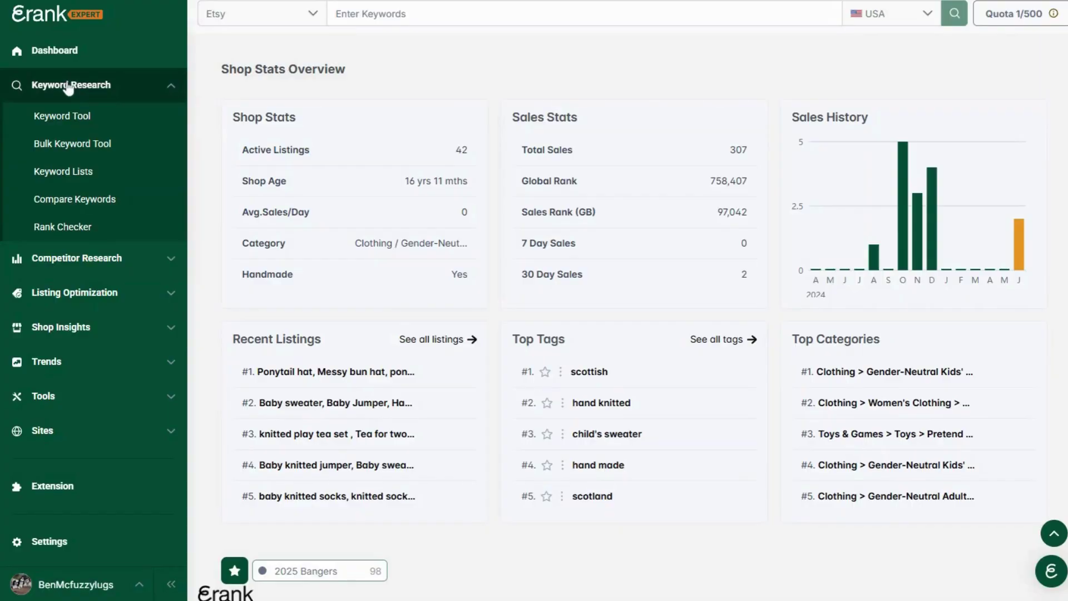
Open the Rank Checker to view the shop's 'dog bookmark' listing ranks (#80, #195)
left_click(81, 224)
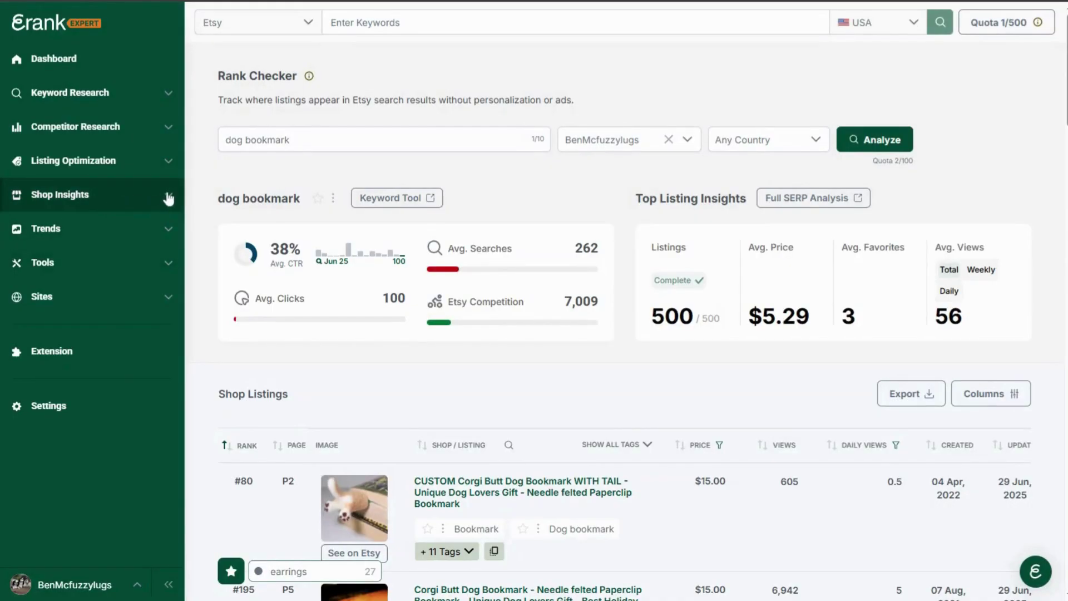
Open Delivery Status under Shop Insights and expand, then collapse, the 22/03/2025 order
left_click(168, 198)
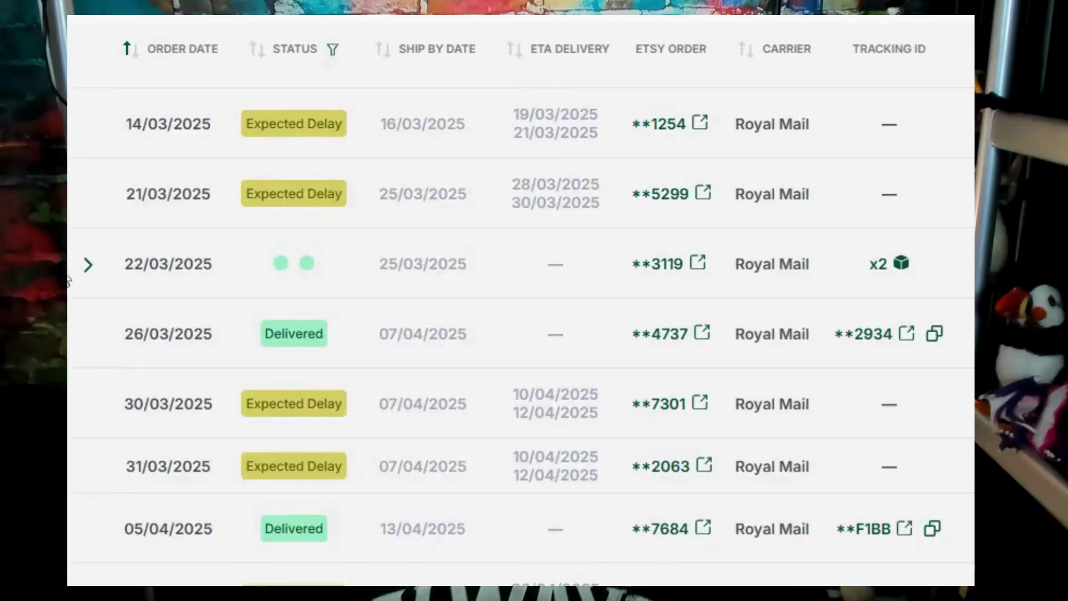
left_click(88, 265)
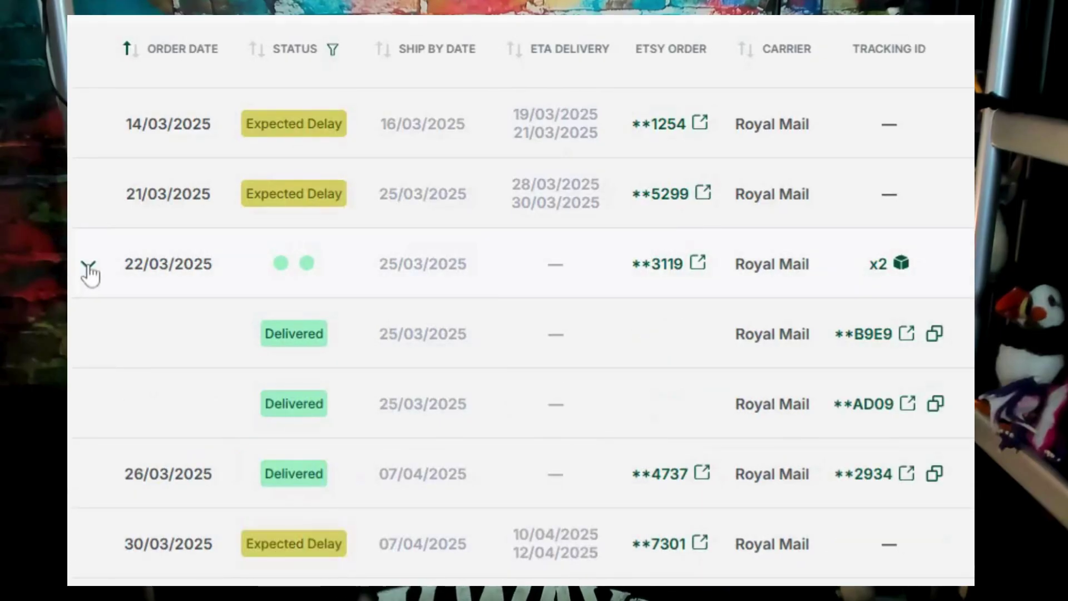
left_click(88, 266)
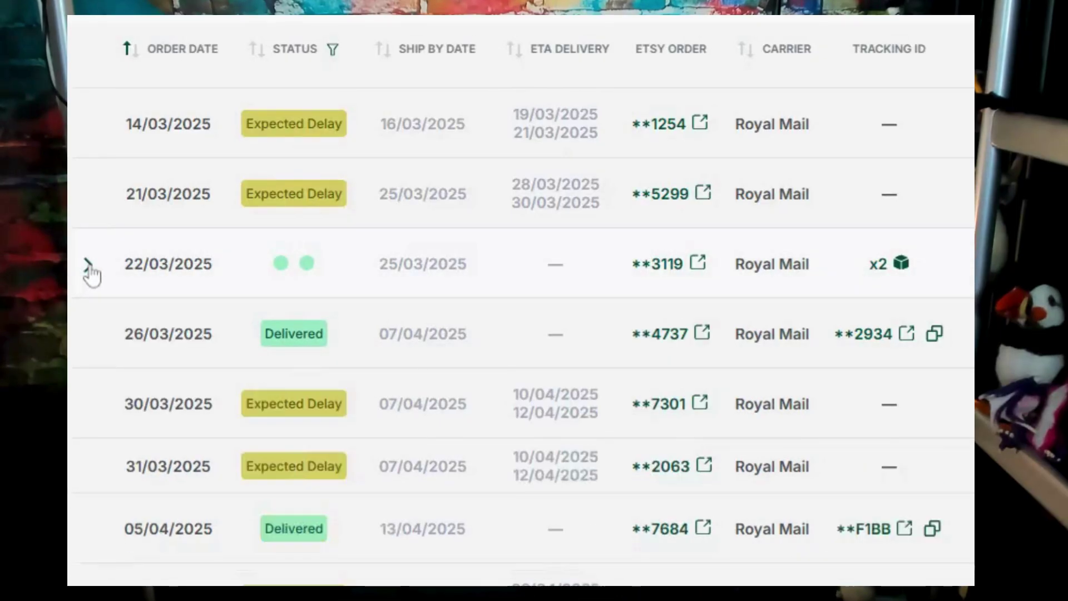